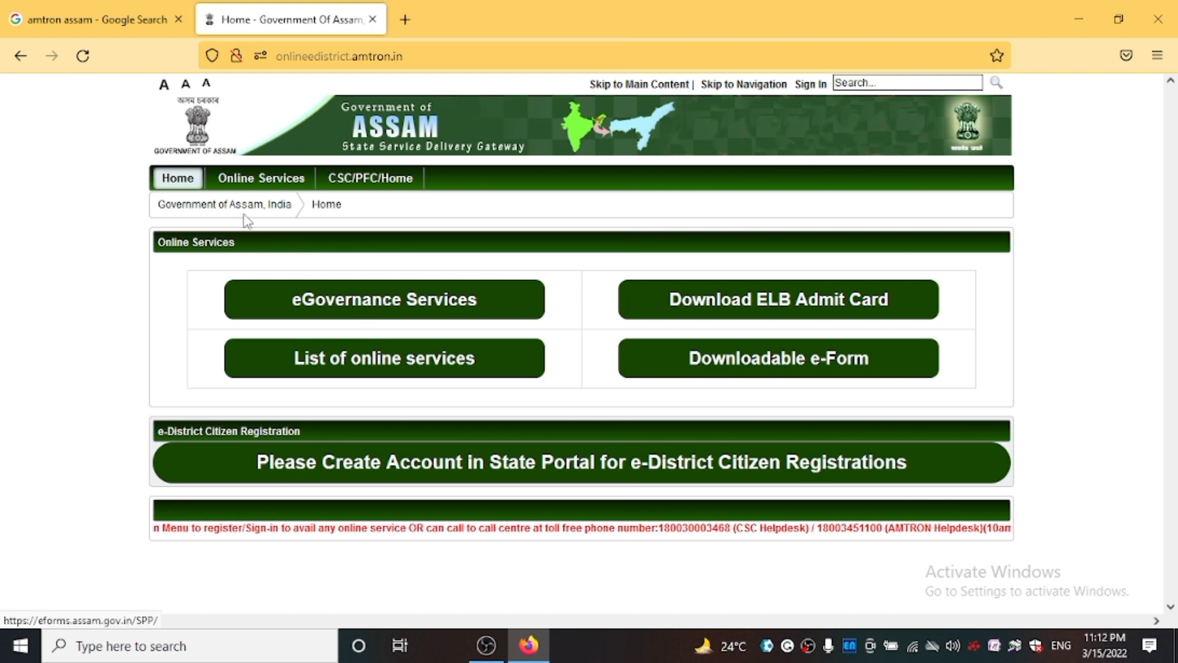
Open the eGovernance Services login page and log in, re-entering the masked Username/Screen name credential
{"action": "left_click", "coordinate": [396, 306]}
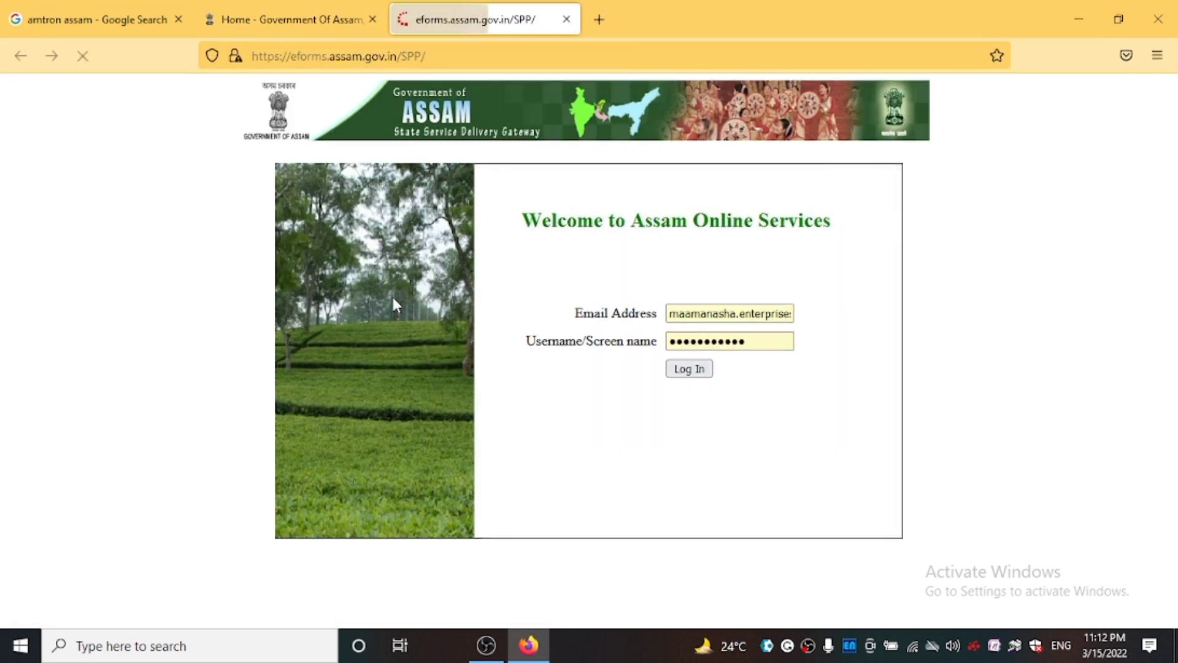
{"action": "left_click", "coordinate": [752, 343]}
{"action": "key", "text": "BackSpace"}
{"action": "key", "text": "BackSpace"}
{"action": "key", "text": "BackSpace"}
{"action": "key", "text": "BackSpace"}
{"action": "key", "text": "BackSpace"}
{"action": "key", "text": "BackSpace"}
{"action": "key", "text": "BackSpace"}
{"action": "key", "text": "BackSpace"}
{"action": "key", "text": "BackSpace"}
{"action": "key", "text": "BackSpace"}
{"action": "key", "text": "BackSpace"}
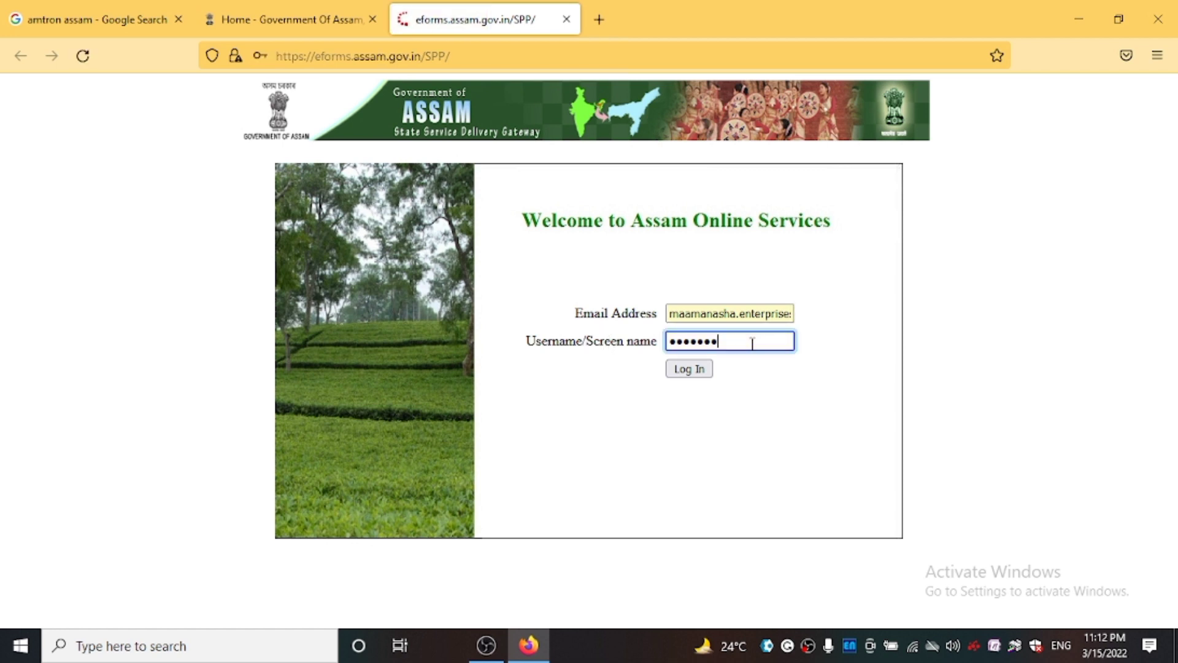
{"action": "type", "text": "•••••••••••"}
{"action": "left_click", "coordinate": [692, 370]}
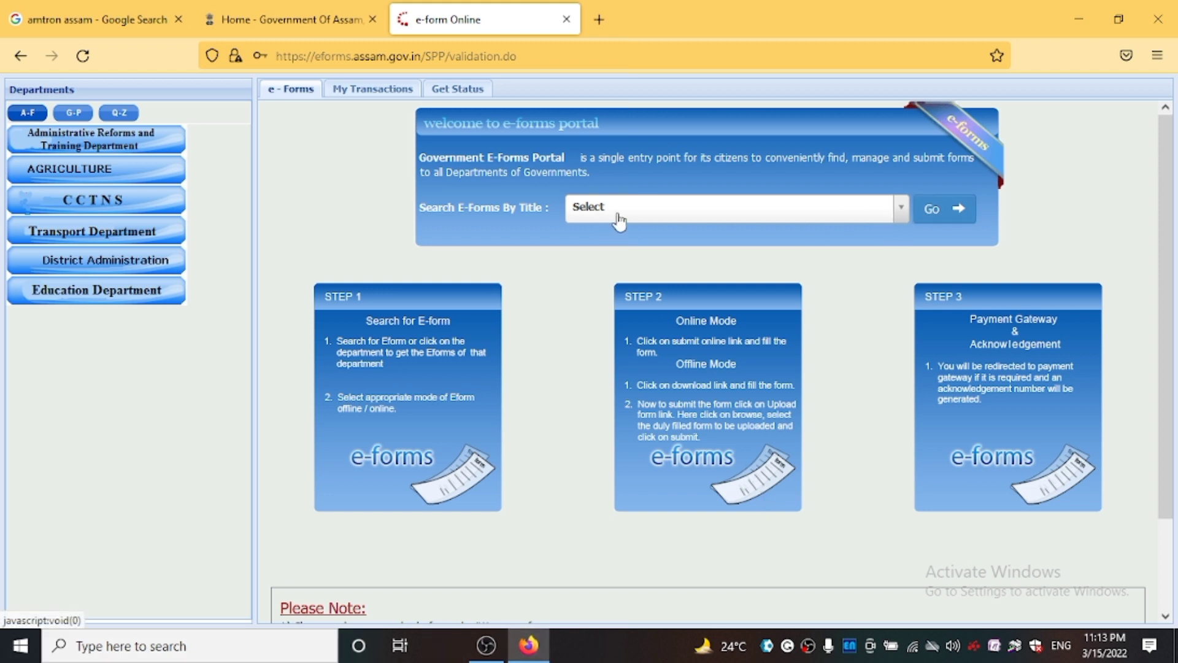
Search the e-forms by title for PERMANENT RESIDENCE CERTIFICATE
{"action": "left_click", "coordinate": [901, 210]}
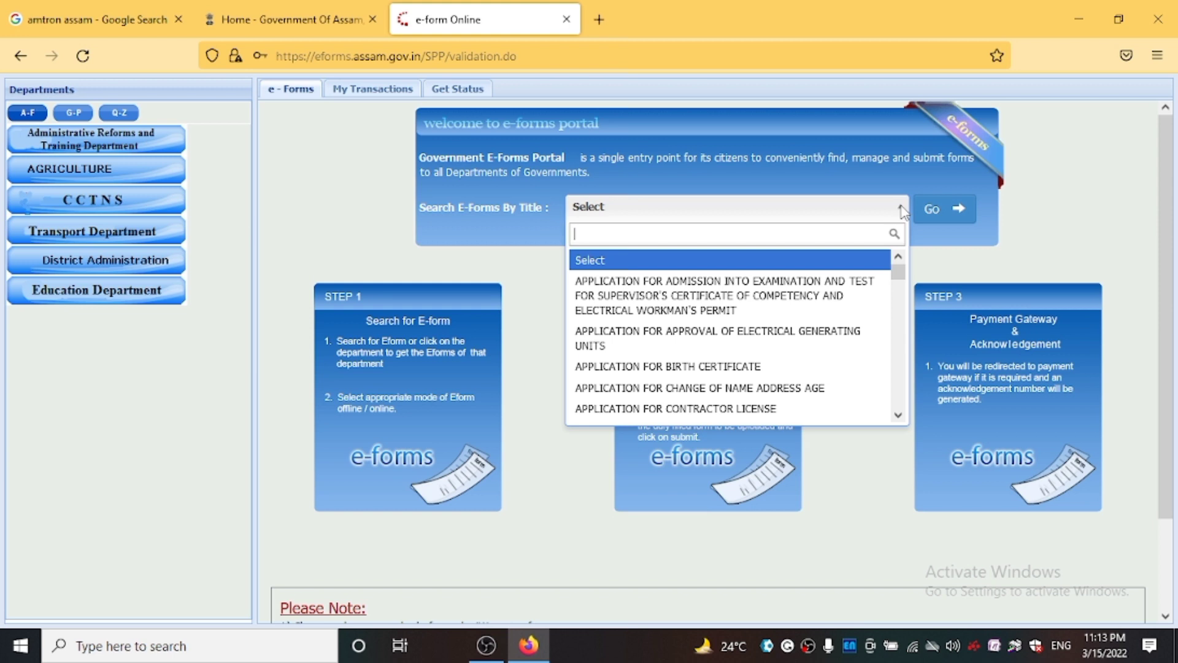
{"action": "type", "text": "per"}
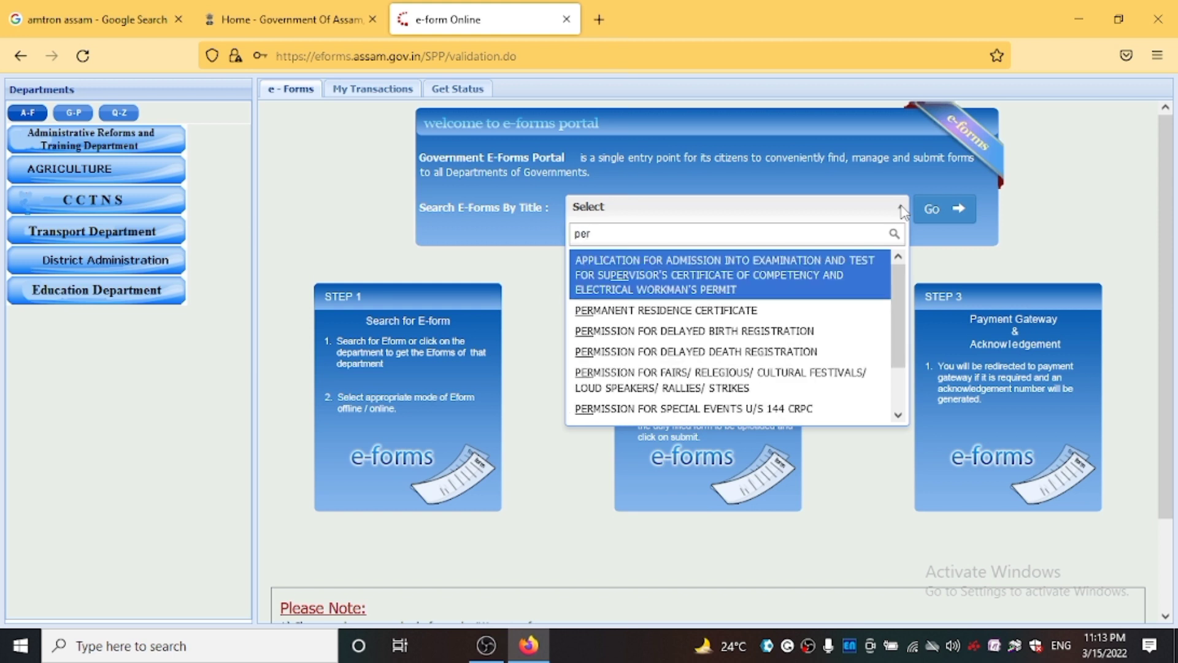
{"action": "type", "text": "man"}
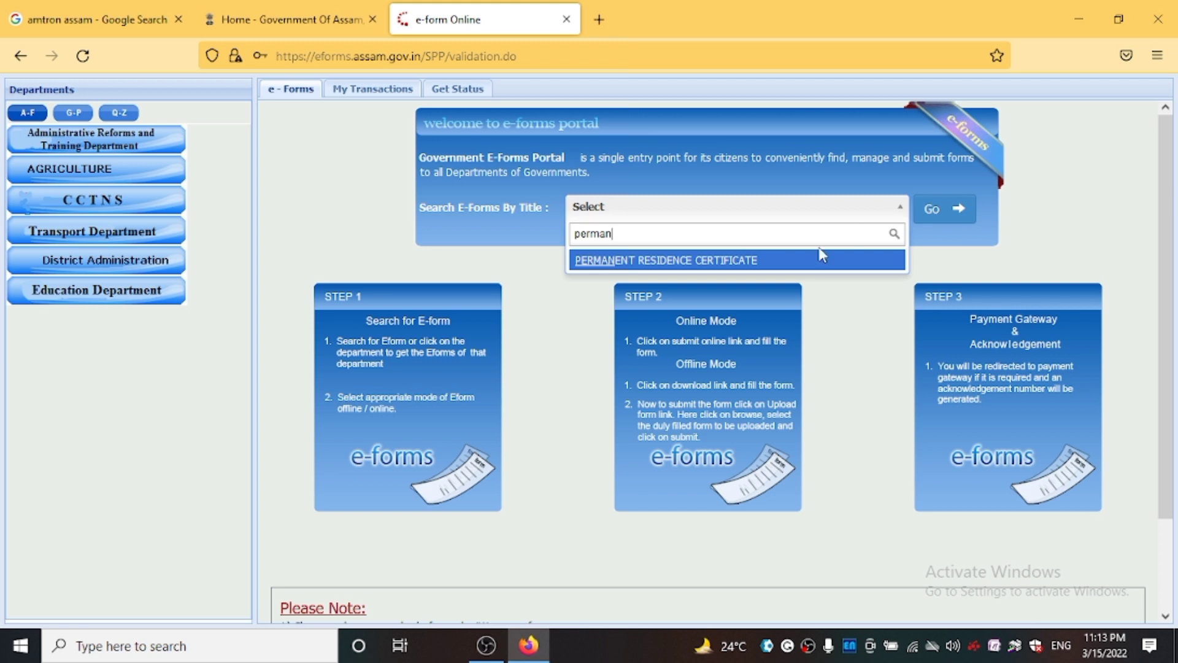
{"action": "left_click", "coordinate": [740, 261]}
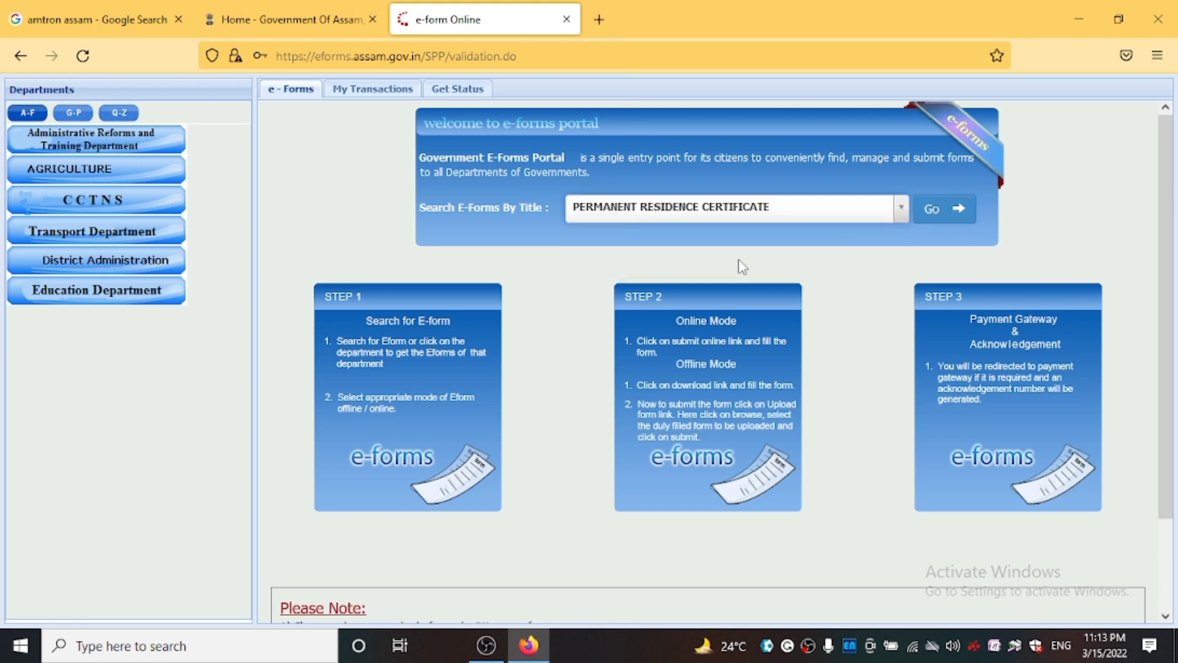
{"action": "left_click", "coordinate": [936, 218]}
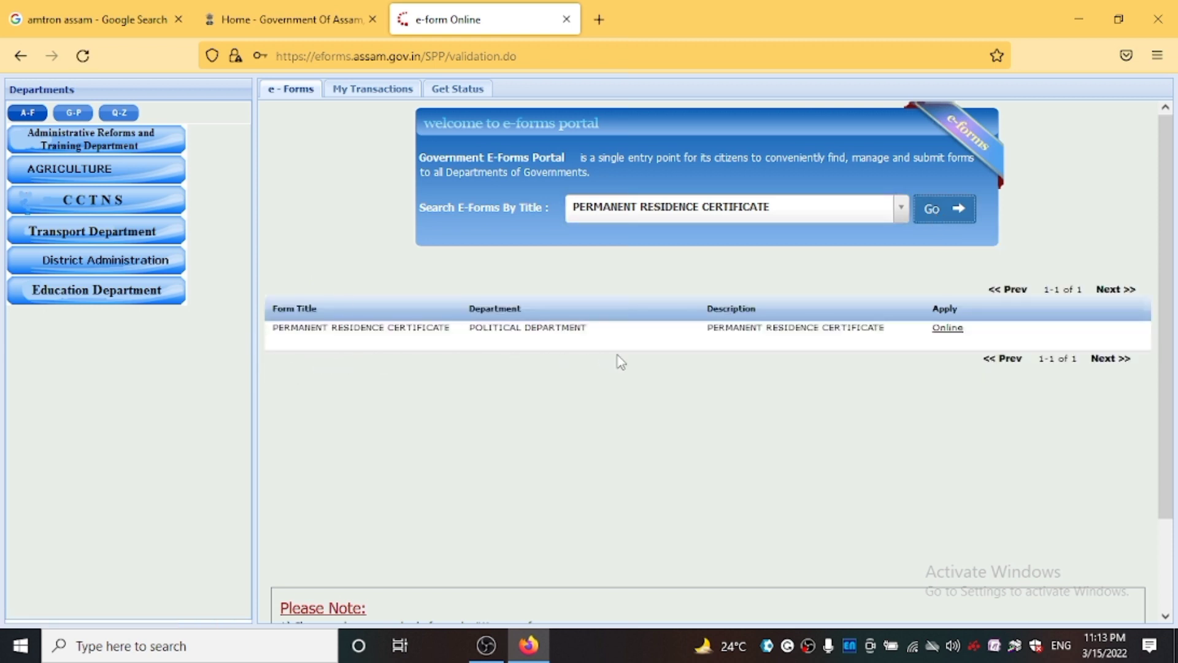
Open the online submission form for the Political Department's Permanent Residence Certificate
{"action": "left_click", "coordinate": [947, 329]}
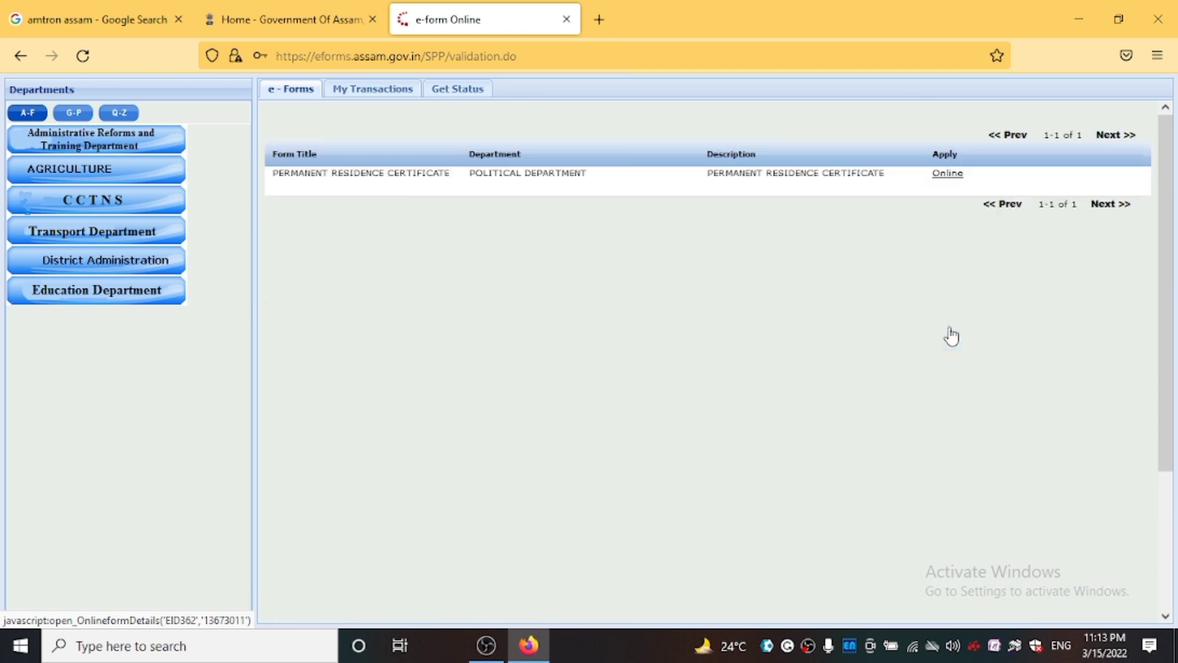
{"action": "left_click", "coordinate": [948, 174]}
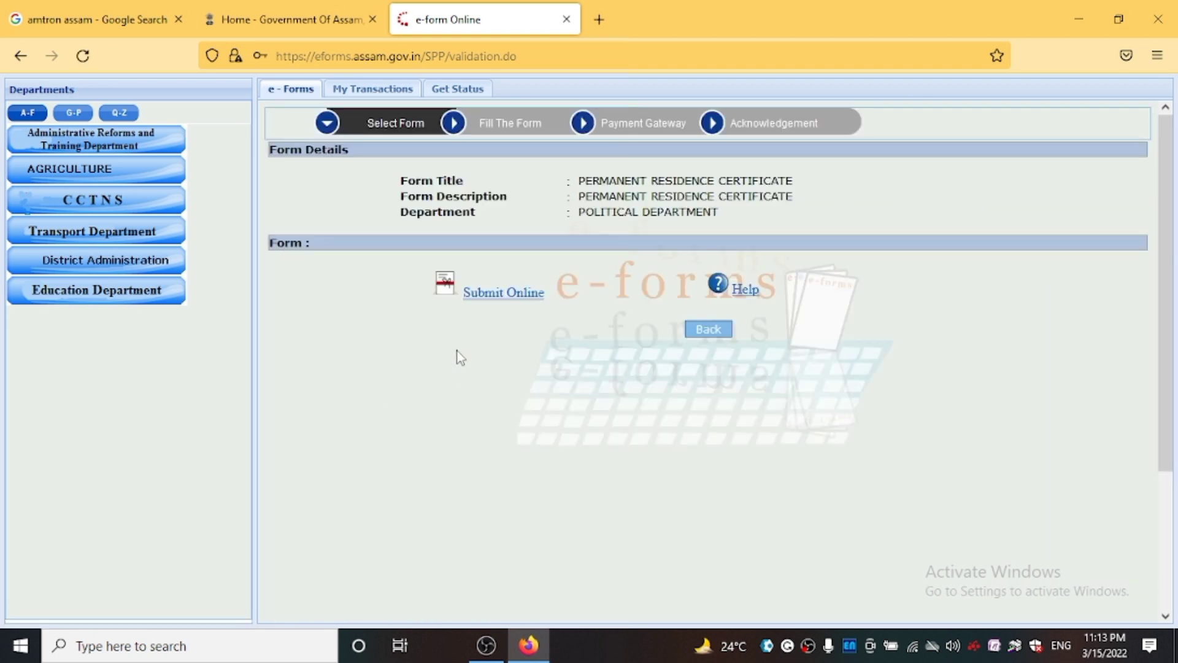
{"action": "left_click", "coordinate": [501, 296]}
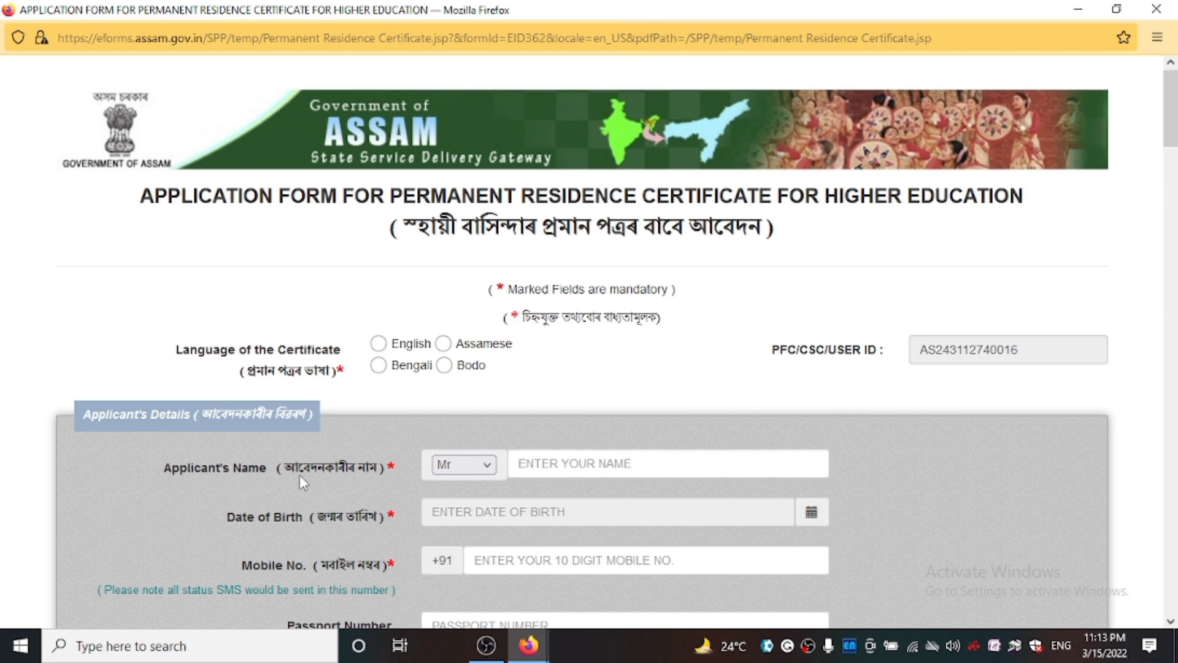
Review the certificate language, applicant's details, permanent address and residential address fields of the application form
{"action": "scroll", "coordinate": [1034, 345], "scroll_direction": "down", "scroll_amount": 5}
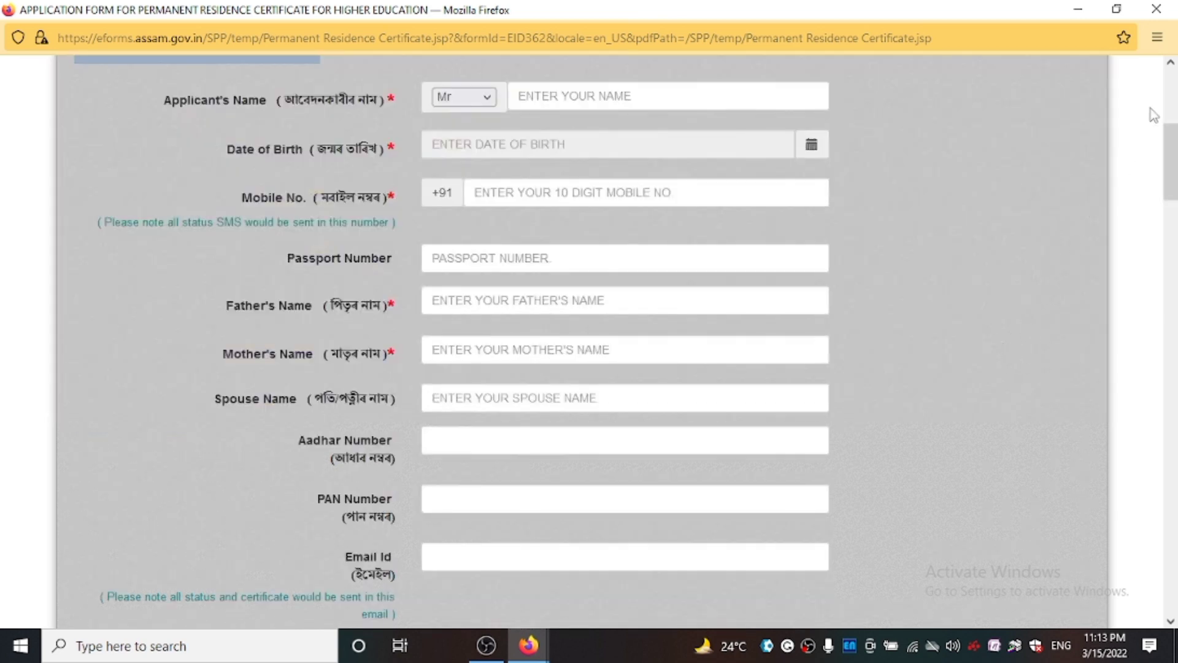
{"action": "left_click", "coordinate": [1173, 91]}
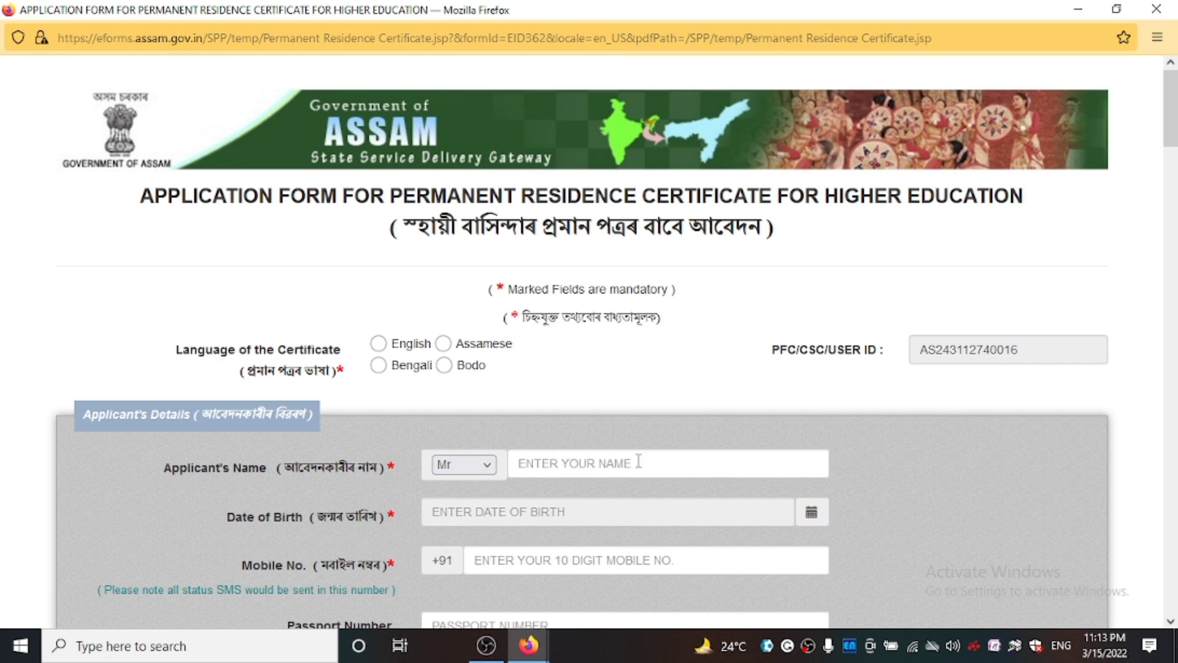
{"action": "left_click_drag", "start_coordinate": [1171, 117], "coordinate": [1170, 168]}
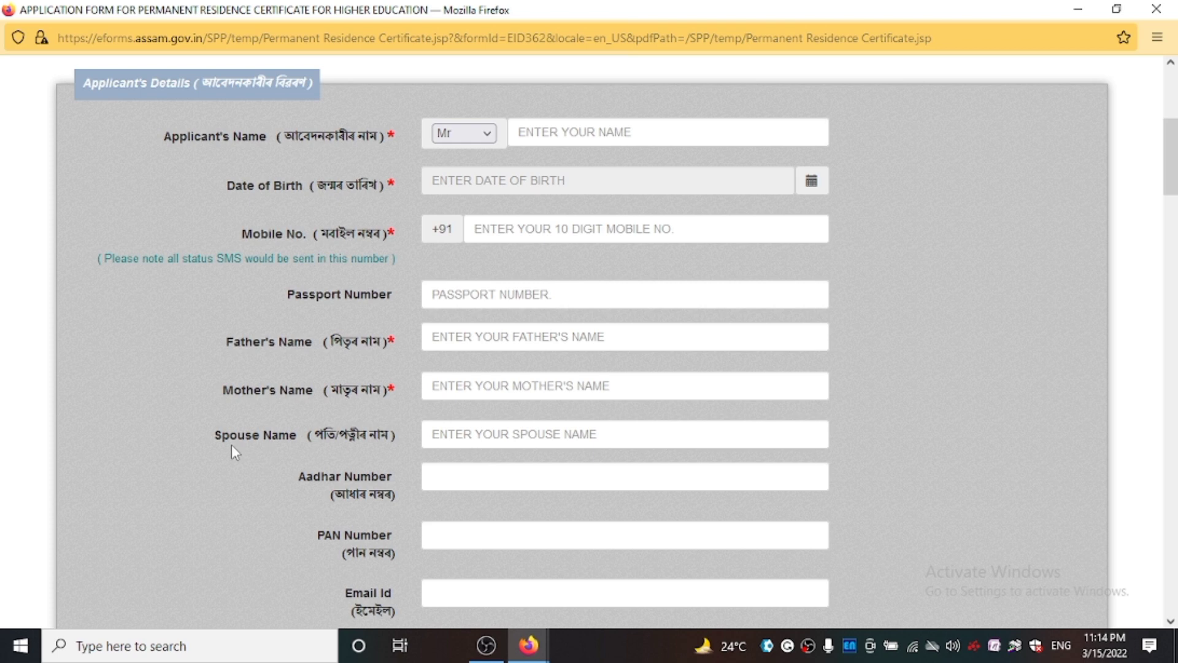
{"action": "mouse_move", "coordinate": [1169, 167]}
{"action": "left_mouse_down"}
{"action": "mouse_move", "coordinate": [1165, 209]}
{"action": "mouse_move", "coordinate": [1166, 155]}
{"action": "left_mouse_up"}
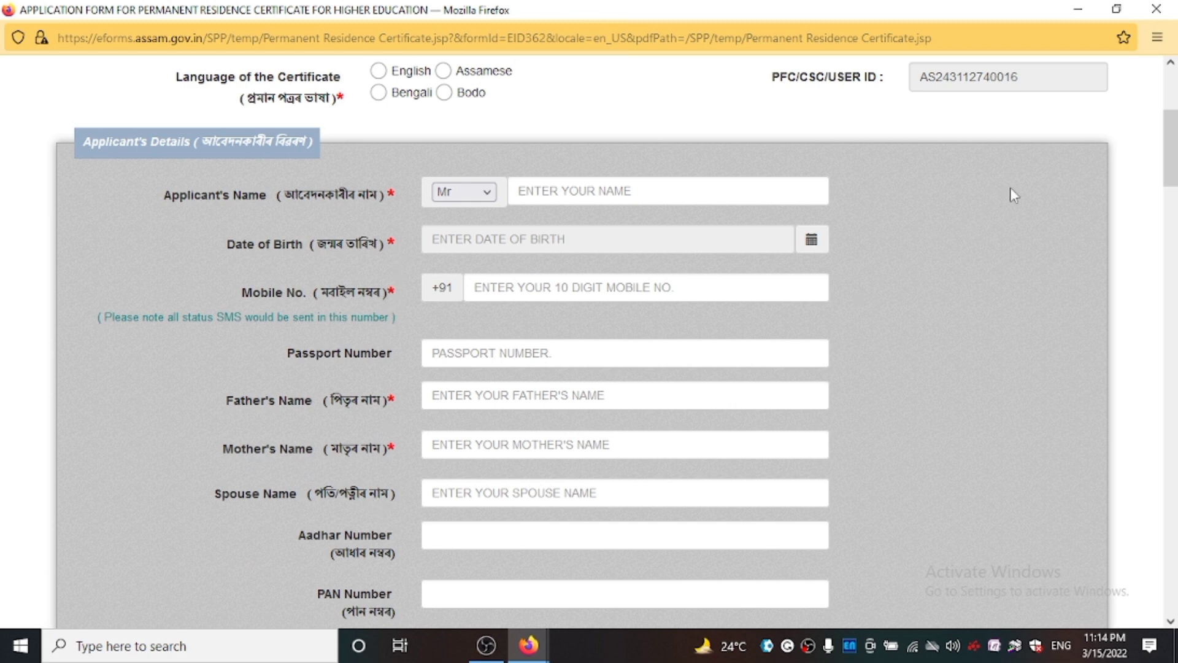
{"action": "left_click_drag", "start_coordinate": [1166, 150], "coordinate": [1165, 267]}
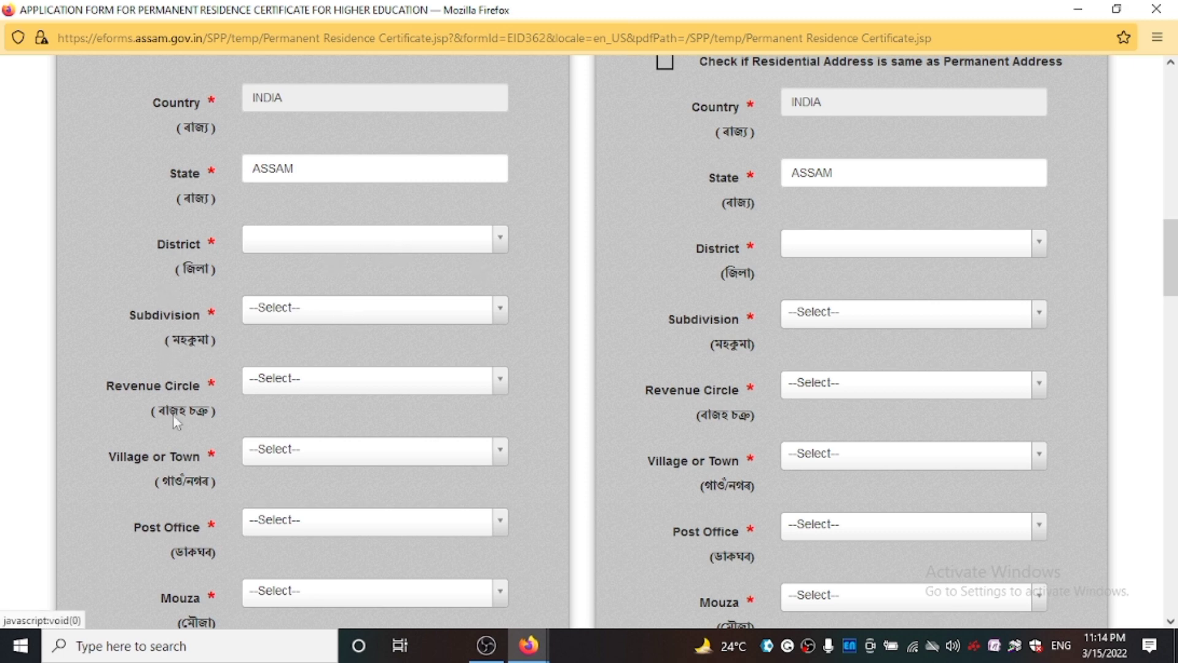
{"action": "left_click_drag", "start_coordinate": [1169, 258], "coordinate": [1169, 300]}
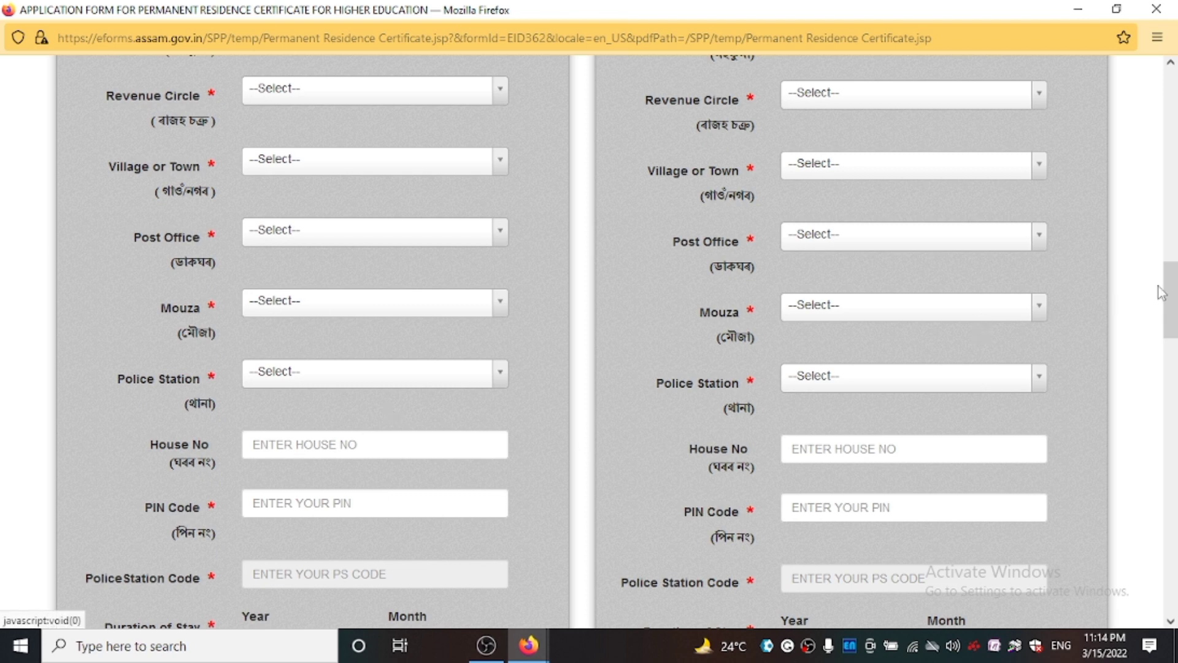
{"action": "left_click_drag", "start_coordinate": [1170, 301], "coordinate": [1170, 333]}
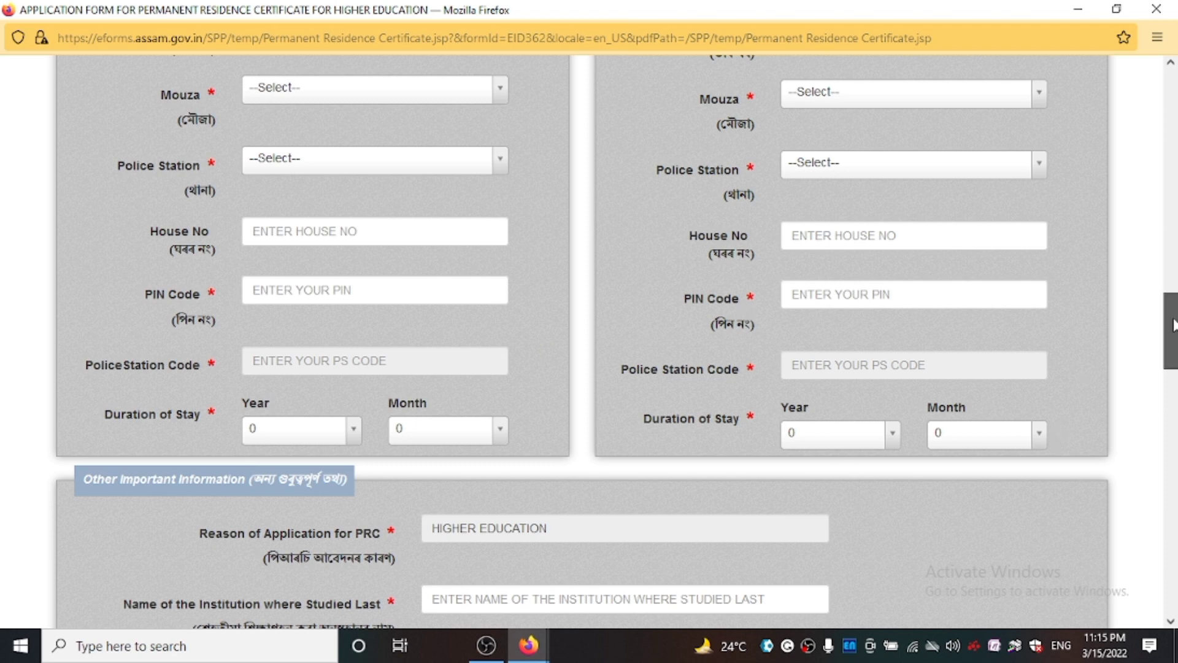
{"action": "scroll", "coordinate": [1172, 156], "scroll_direction": "up", "scroll_amount": 5}
{"action": "left_click_drag", "start_coordinate": [1172, 156], "coordinate": [1168, 216]}
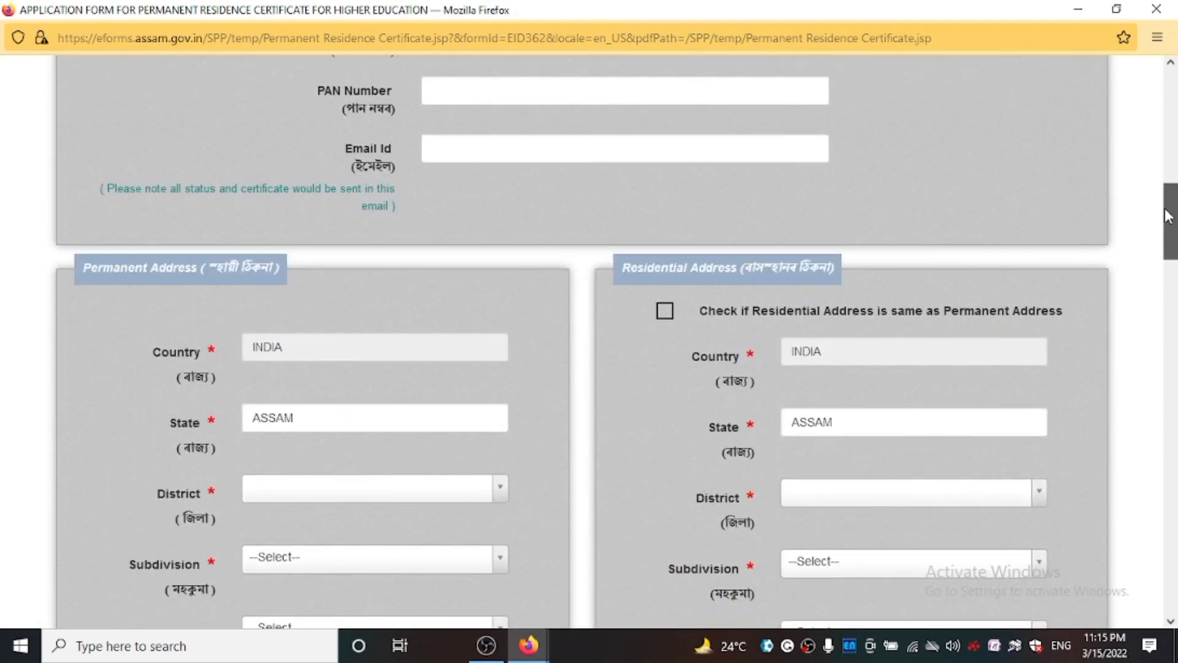
{"action": "left_click_drag", "start_coordinate": [1168, 215], "coordinate": [1168, 226]}
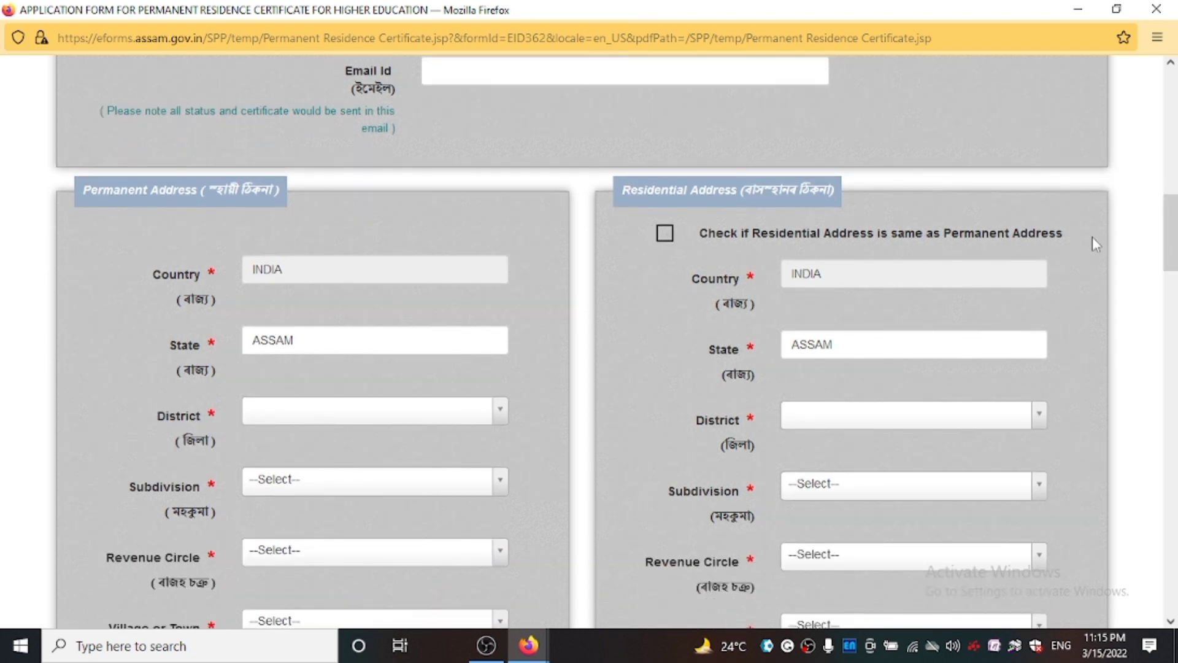
Examine the other important information, required attachments, page counts and captcha fields, and return to the start of the form
{"action": "left_click_drag", "start_coordinate": [1167, 220], "coordinate": [1158, 376]}
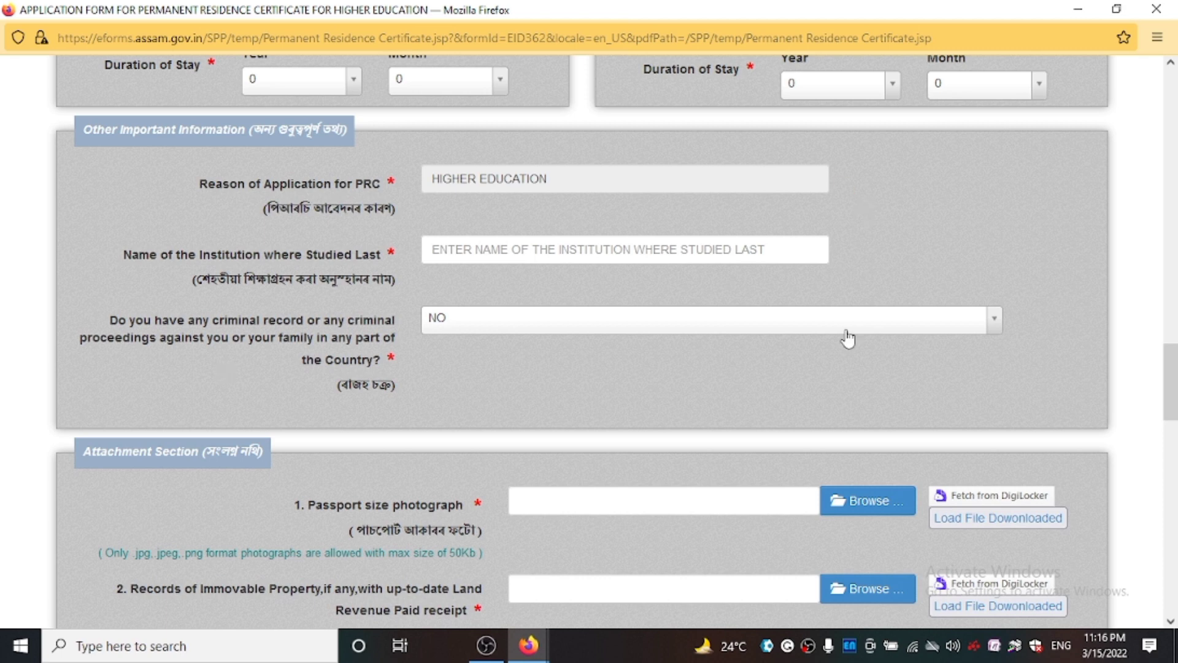
{"action": "left_click_drag", "start_coordinate": [1173, 388], "coordinate": [1167, 424]}
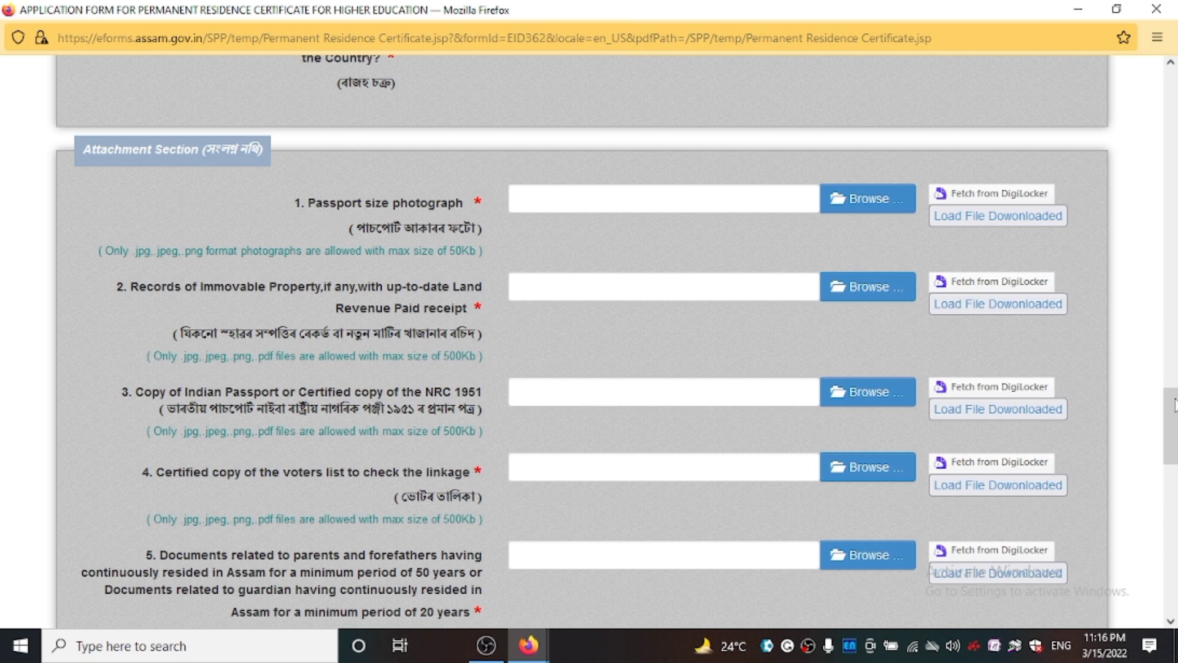
{"action": "left_click_drag", "start_coordinate": [1173, 411], "coordinate": [1174, 426]}
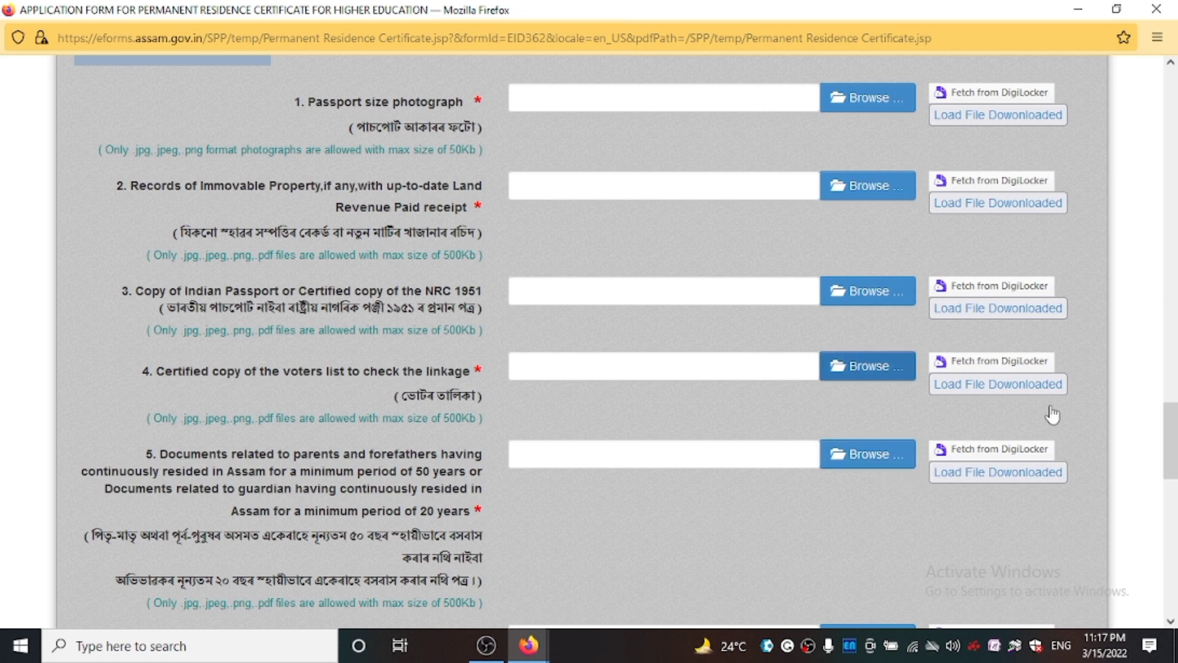
{"action": "left_click_drag", "start_coordinate": [1171, 442], "coordinate": [1170, 497]}
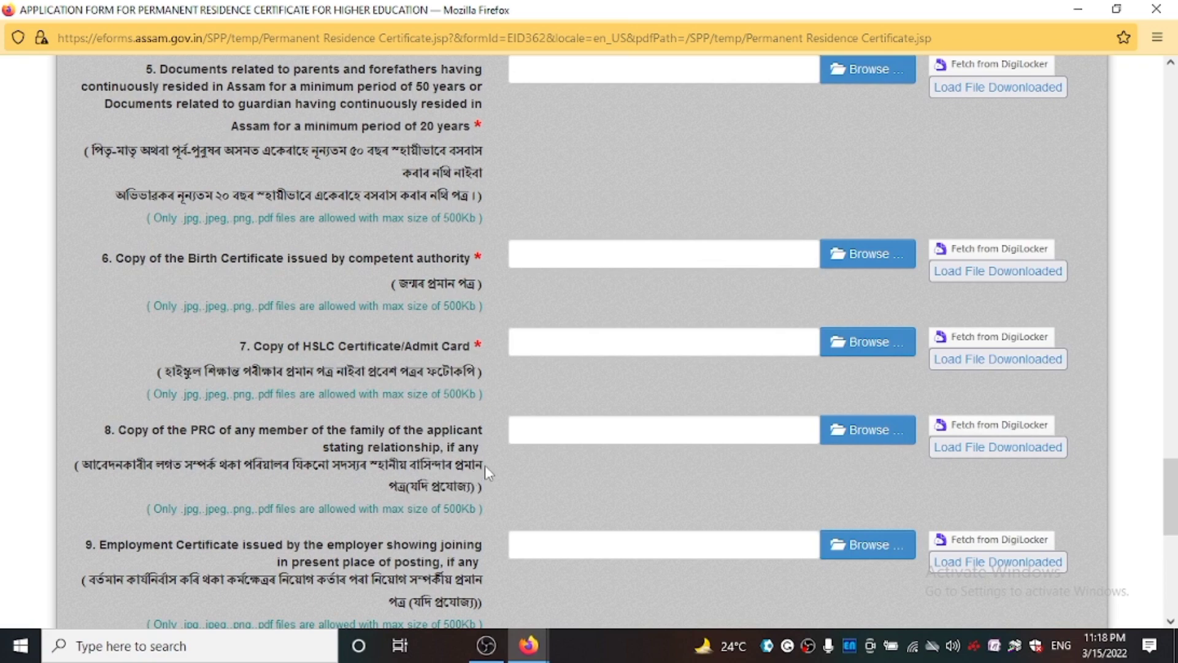
{"action": "left_click_drag", "start_coordinate": [1171, 484], "coordinate": [1173, 533]}
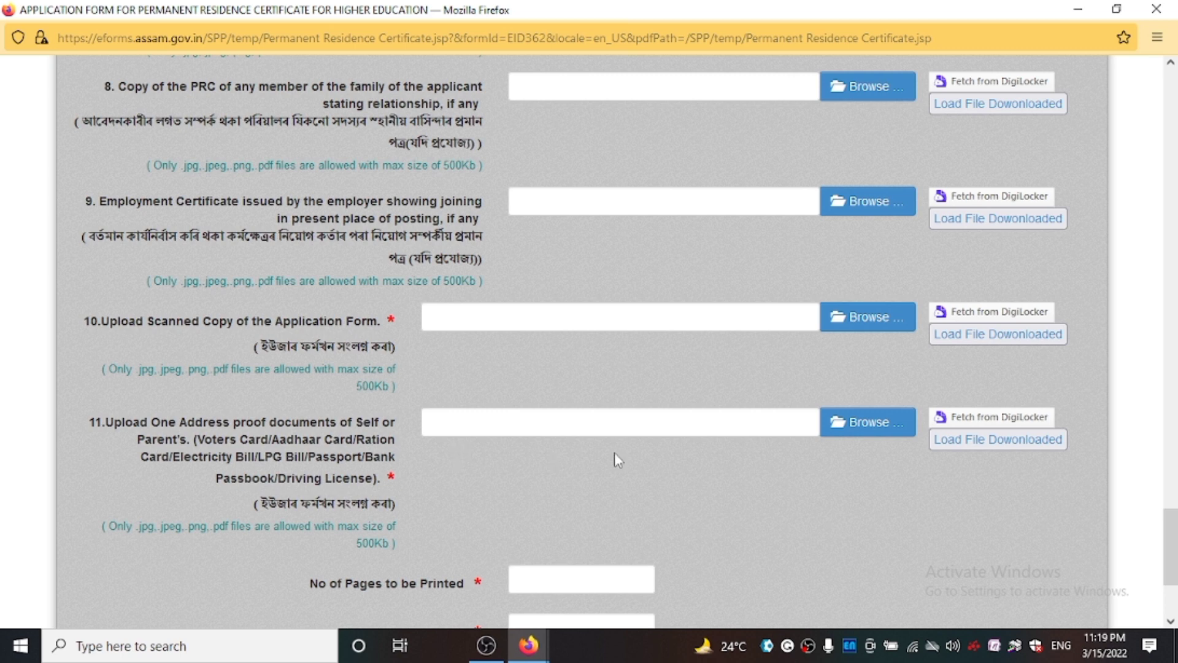
{"action": "left_click_drag", "start_coordinate": [1172, 534], "coordinate": [1172, 543]}
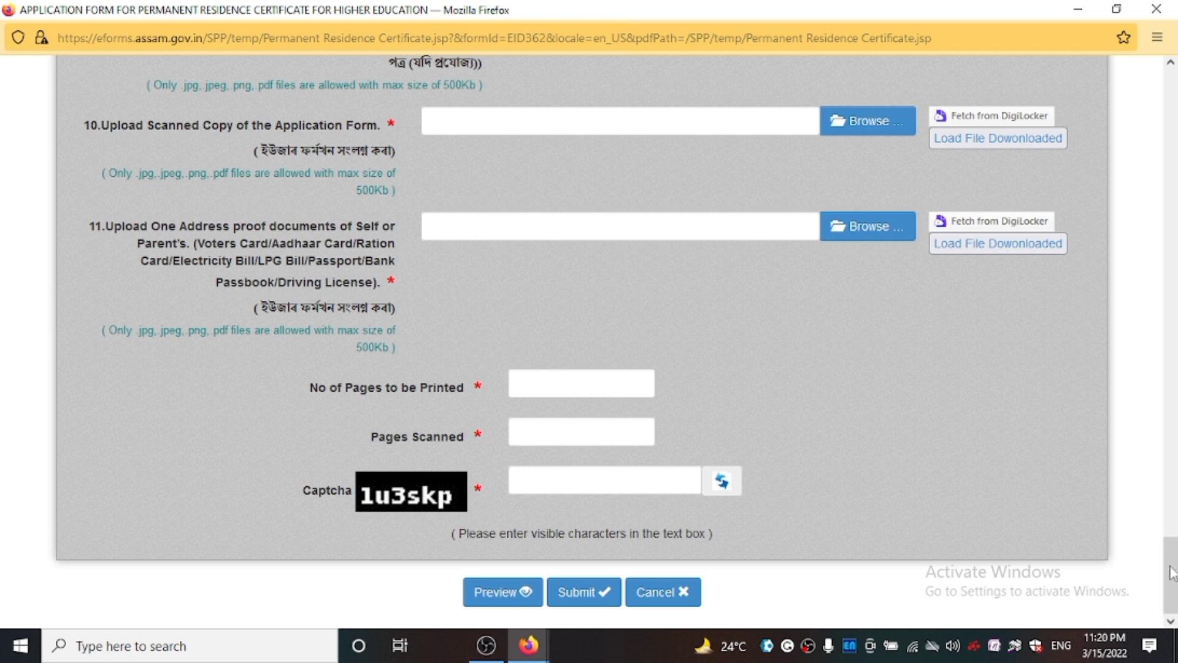
{"action": "mouse_move", "coordinate": [1169, 568]}
{"action": "left_mouse_down"}
{"action": "mouse_move", "coordinate": [1164, 98]}
{"action": "mouse_move", "coordinate": [1172, 582]}
{"action": "left_mouse_up"}
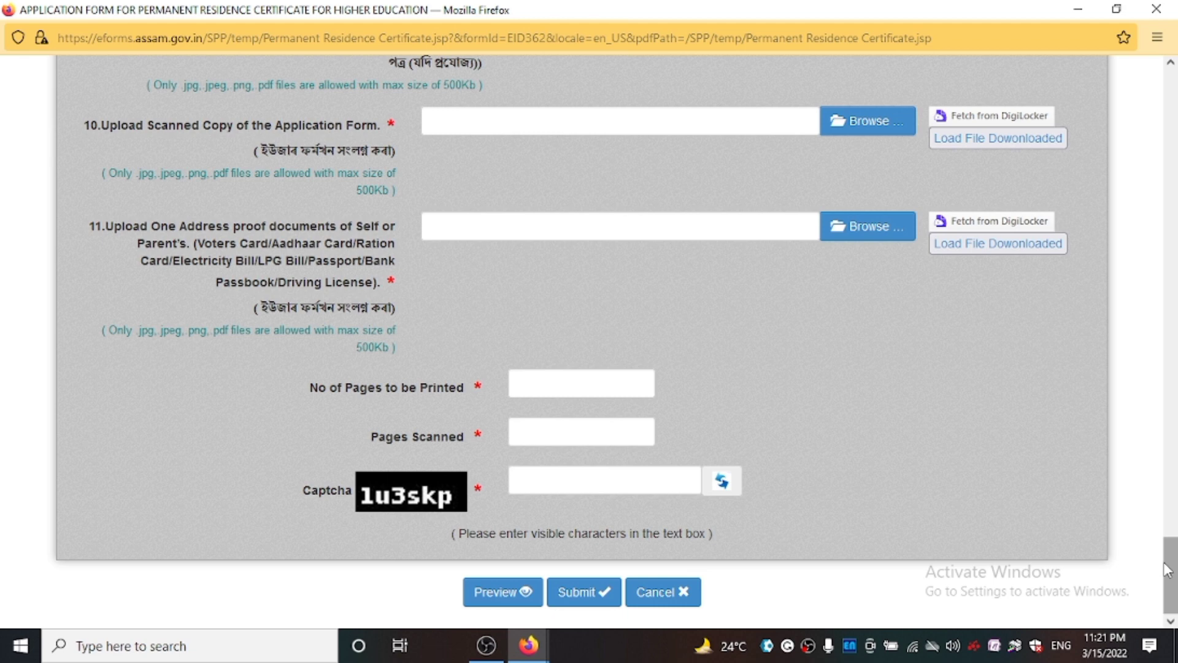
{"action": "left_click", "coordinate": [1171, 401]}
{"action": "left_click", "coordinate": [1175, 307]}
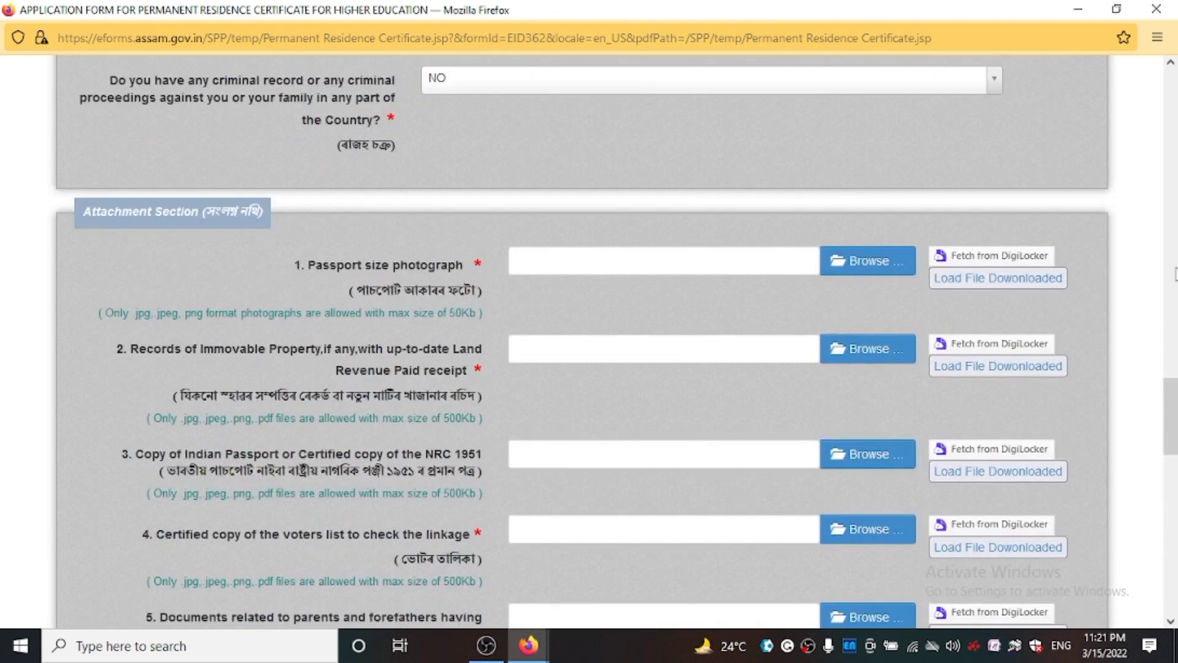
{"action": "left_click", "coordinate": [1175, 273]}
{"action": "left_click", "coordinate": [1172, 244]}
{"action": "left_click", "coordinate": [1173, 157]}
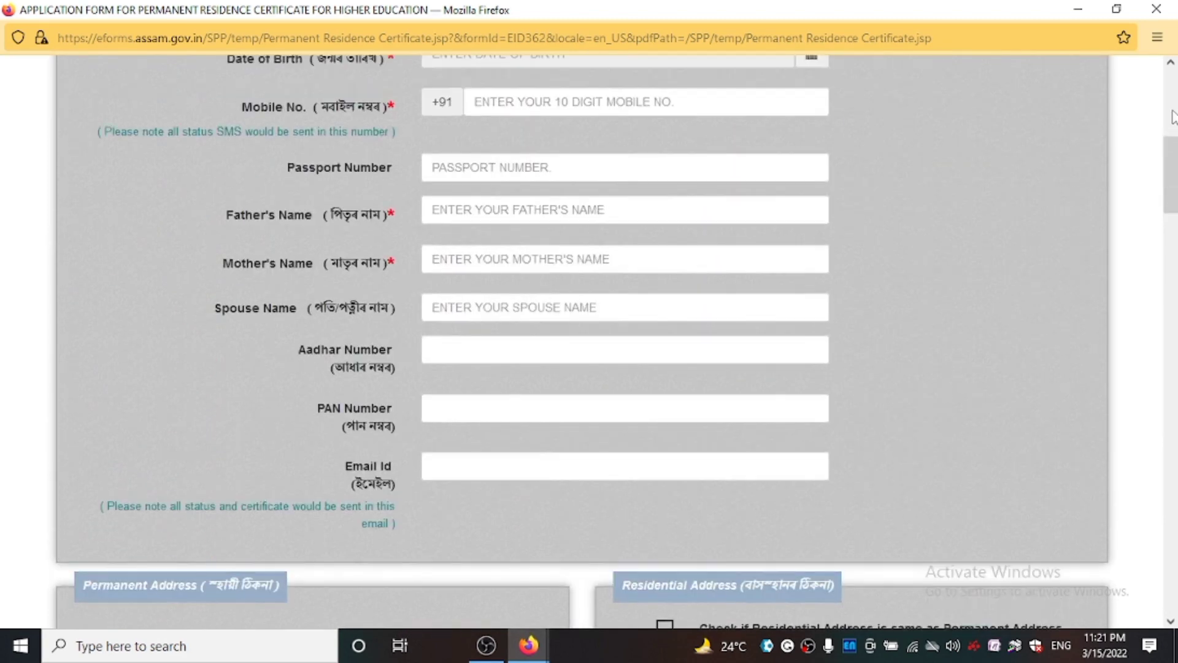
{"action": "left_click", "coordinate": [1173, 120]}
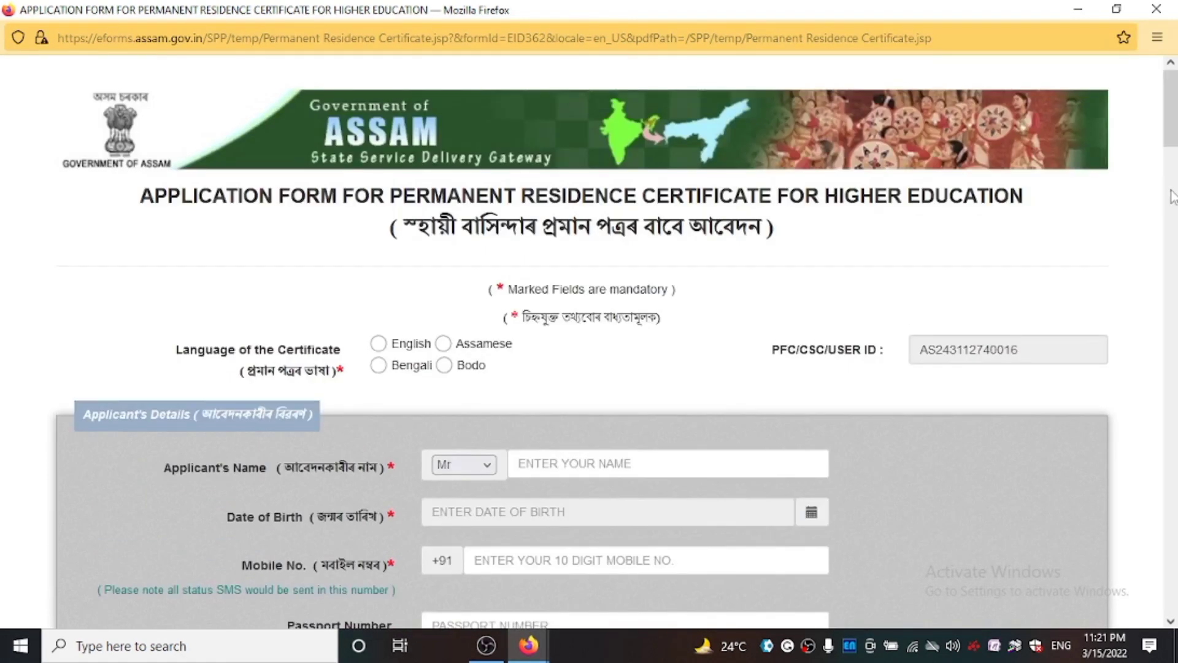